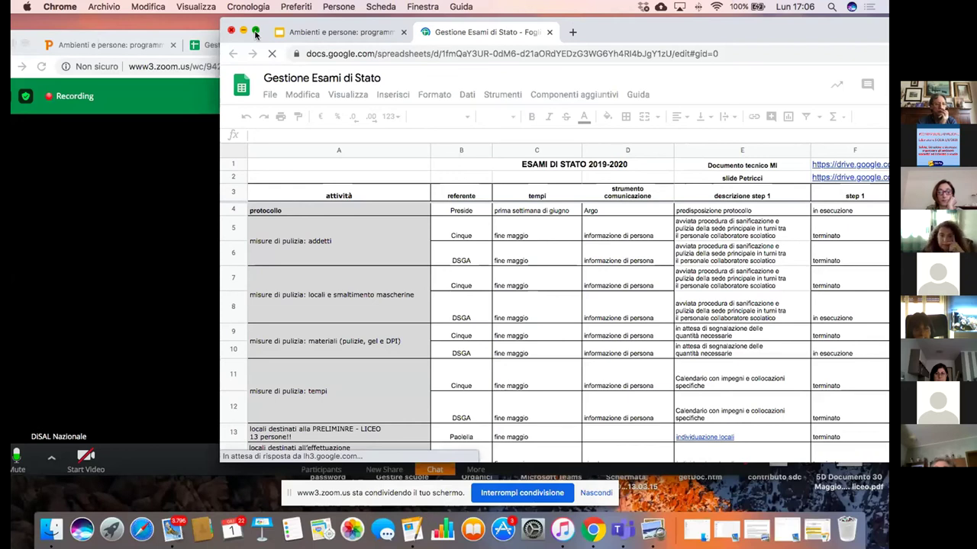
Step: Expand the spreadsheet window to full screen and examine the "misure di pulizia" activities in column A
{"action": "left_click", "coordinate": [256, 32]}
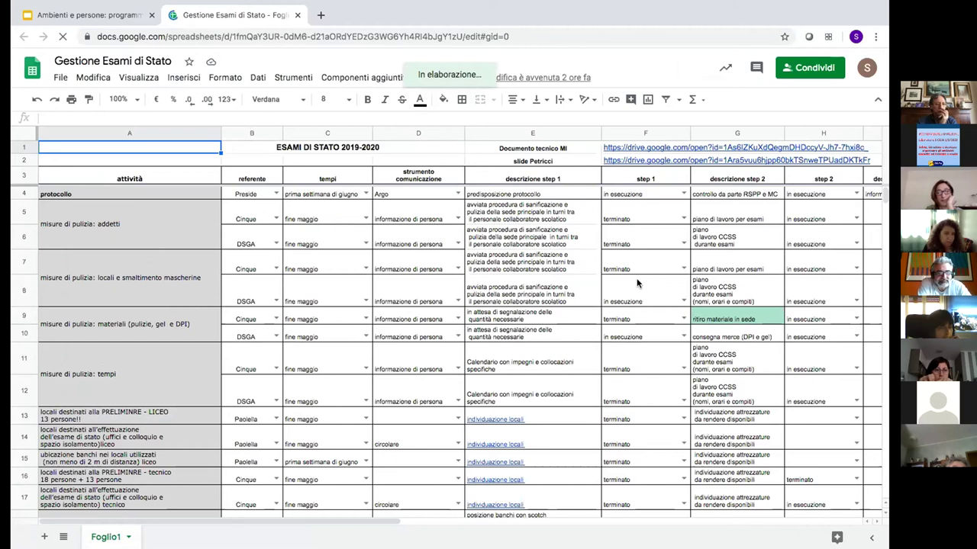
{"action": "left_click", "coordinate": [181, 225]}
{"action": "key", "text": "Down"}
{"action": "key", "text": "Down"}
{"action": "key", "text": "Down"}
{"action": "key", "text": "Down"}
{"action": "key", "text": "Down"}
{"action": "key", "text": "Down"}
{"action": "key", "text": "Down"}
{"action": "key", "text": "Down"}
{"action": "key", "text": "Down"}
{"action": "key", "text": "Down"}
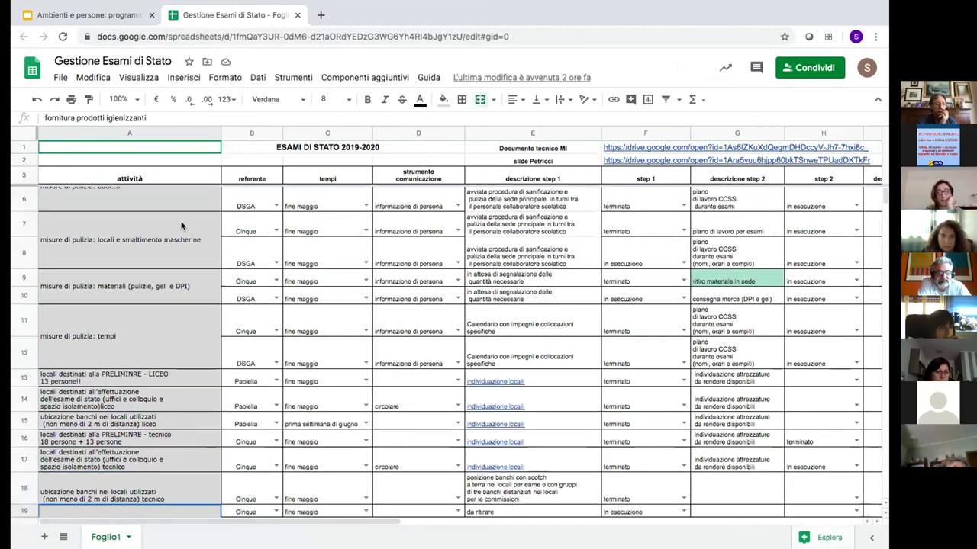
{"action": "key", "text": "Down"}
{"action": "key", "text": "Down"}
{"action": "left_click", "coordinate": [117, 268]}
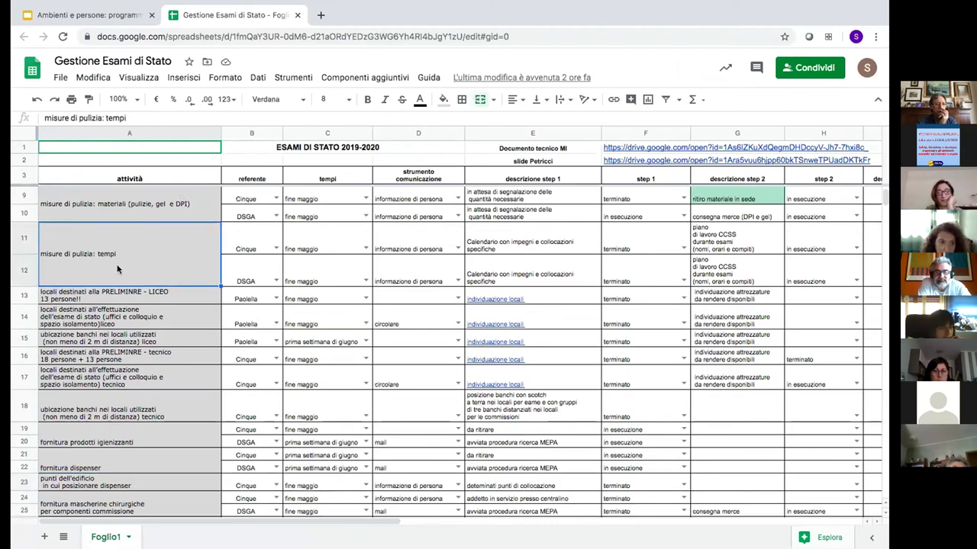
Step: Examine the column A activities on exam rooms, dispensers, surgical masks and candidate self-declarations in rows 13 to 29
{"action": "left_click", "coordinate": [179, 293]}
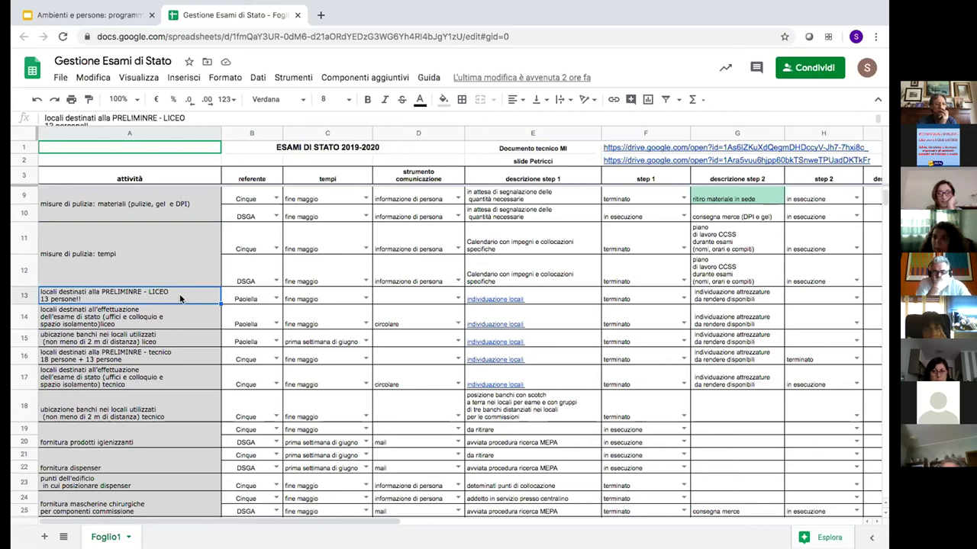
{"action": "left_click", "coordinate": [161, 379]}
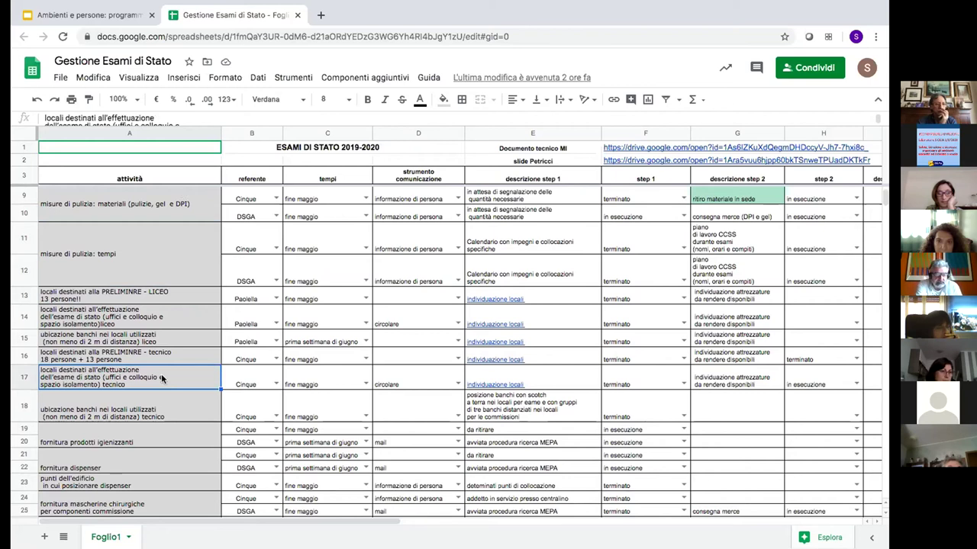
{"action": "left_click", "coordinate": [186, 456]}
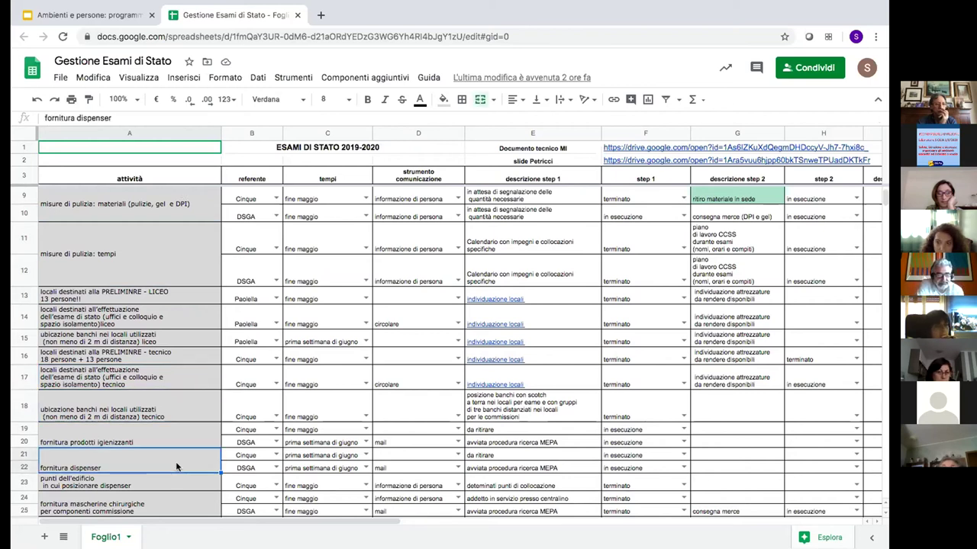
{"action": "left_click", "coordinate": [169, 505]}
{"action": "scroll", "coordinate": [170, 505], "scroll_direction": "down", "scroll_amount": 2}
{"action": "left_click", "coordinate": [170, 505]}
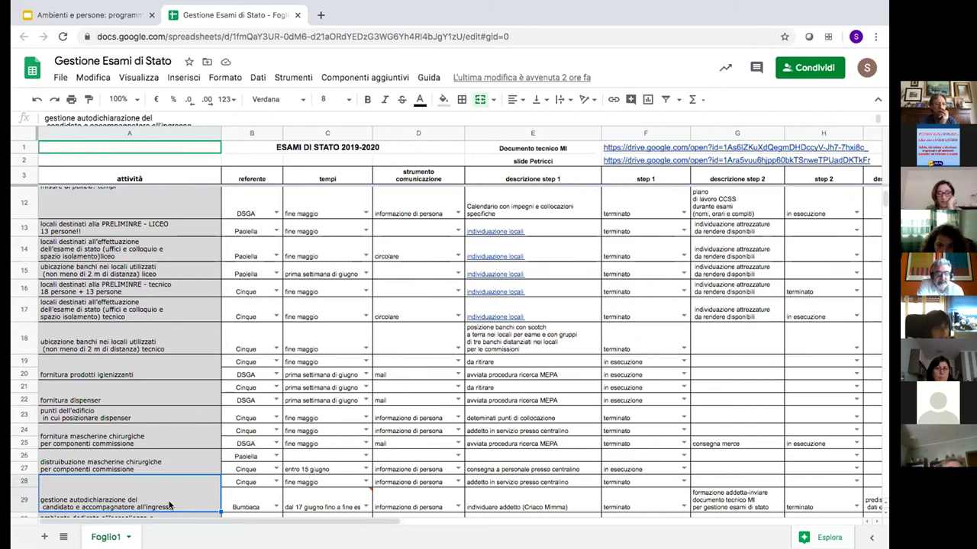
Step: Examine the column A activities from the isolation room and entrance signage to the publication of prevention measures, rows 30 to 35
{"action": "scroll", "coordinate": [169, 505], "scroll_direction": "down", "scroll_amount": 1}
{"action": "left_click", "coordinate": [170, 505]}
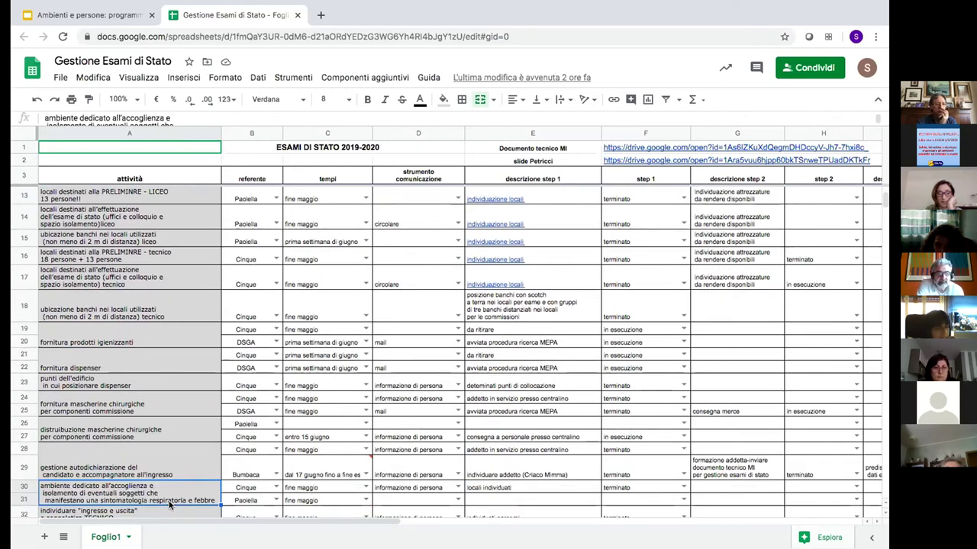
{"action": "scroll", "coordinate": [169, 505], "scroll_direction": "down", "scroll_amount": 1}
{"action": "left_click", "coordinate": [170, 506]}
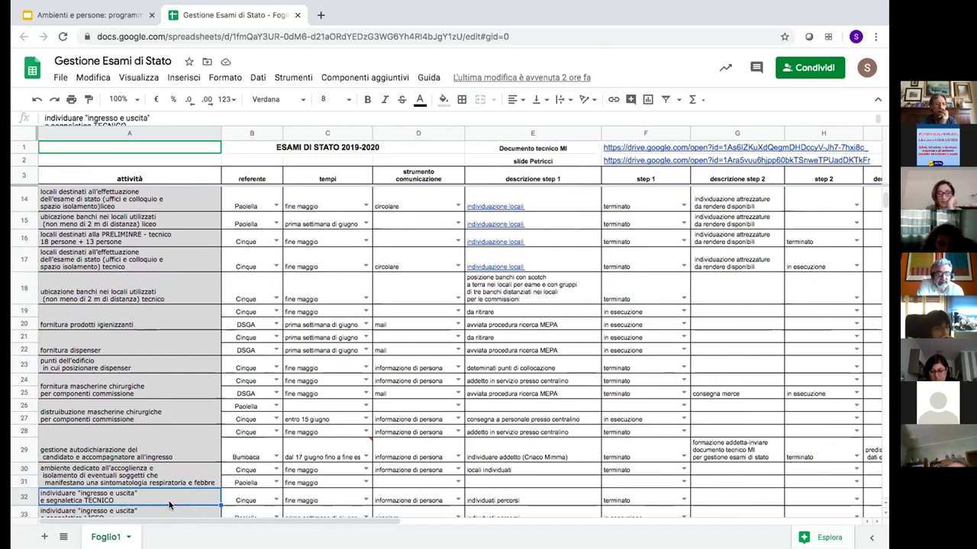
{"action": "scroll", "coordinate": [170, 505], "scroll_direction": "down", "scroll_amount": 1}
{"action": "left_click", "coordinate": [169, 506]}
{"action": "scroll", "coordinate": [169, 505], "scroll_direction": "down", "scroll_amount": 1}
{"action": "left_click", "coordinate": [169, 506]}
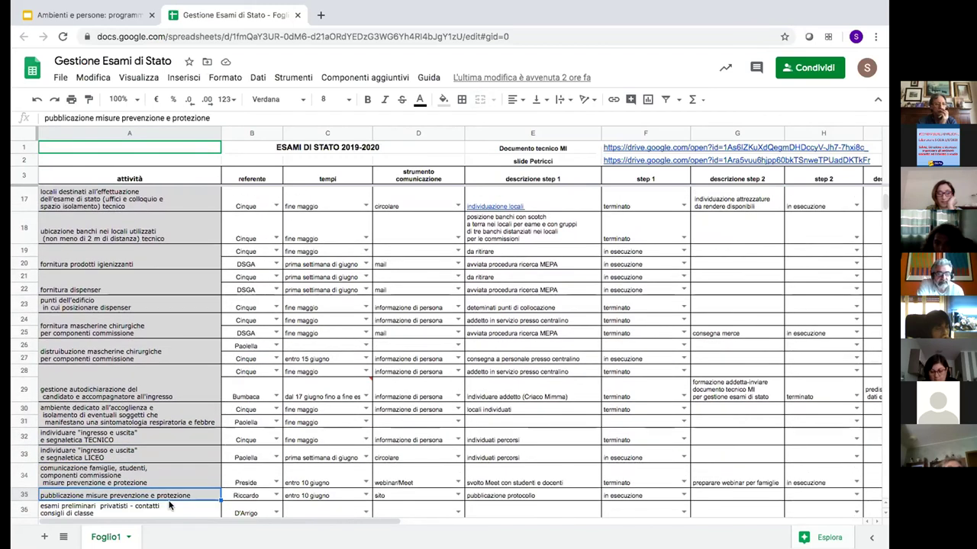
{"action": "left_click", "coordinate": [169, 505]}
{"action": "scroll", "coordinate": [169, 505], "scroll_direction": "down", "scroll_amount": 1}
Step: Return to cell A1 at the start of the sheet
{"action": "key", "text": "Up"}
{"action": "key", "text": "Up"}
{"action": "key", "text": "Up"}
{"action": "key", "text": "Up"}
{"action": "key", "text": "Up"}
{"action": "key", "text": "Up"}
{"action": "key", "text": "Up"}
{"action": "key", "text": "Up"}
{"action": "key", "text": "Up"}
{"action": "key", "text": "Up"}
{"action": "key", "text": "Up"}
{"action": "key", "text": "Up"}
{"action": "key", "text": "Up"}
{"action": "key", "text": "Up"}
{"action": "key", "text": "Up"}
{"action": "key", "text": "Up"}
{"action": "key", "text": "Up"}
{"action": "key", "text": "Up"}
{"action": "key", "text": "Up"}
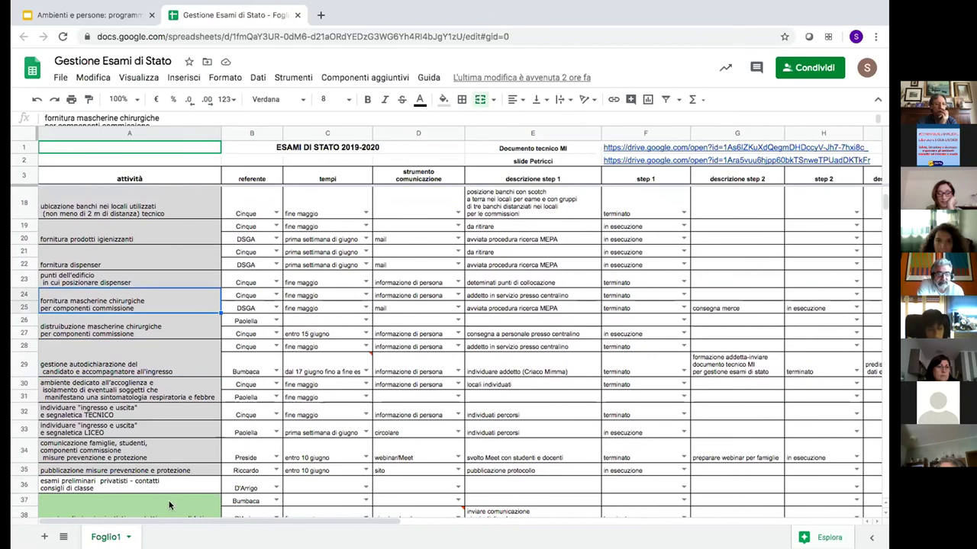
{"action": "key", "text": "Up"}
{"action": "key", "text": "ctrl+Home"}
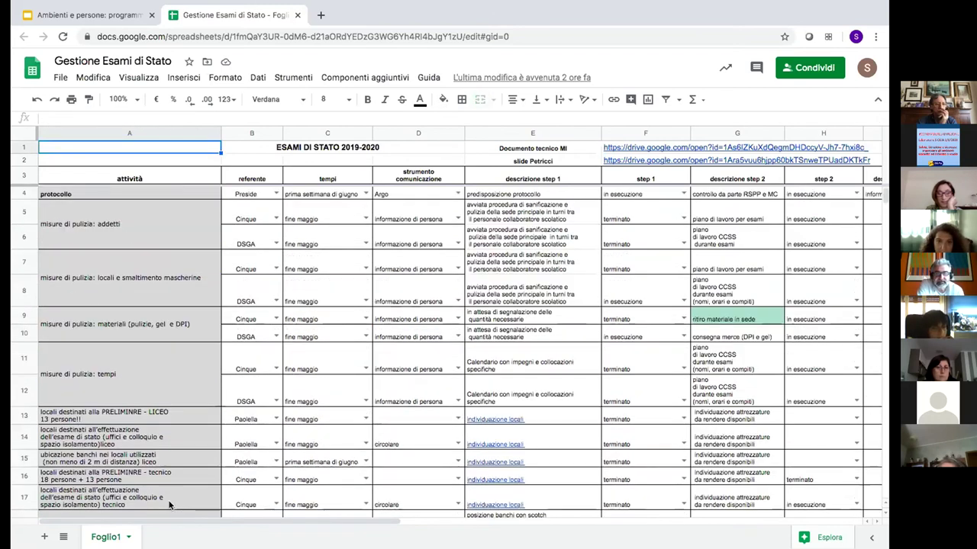
Step: Examine the "protocollo" activity and the referente, tempi and strumento comunicazione entries for "locali e smaltimento mascherine" in row 8
{"action": "left_click", "coordinate": [176, 191]}
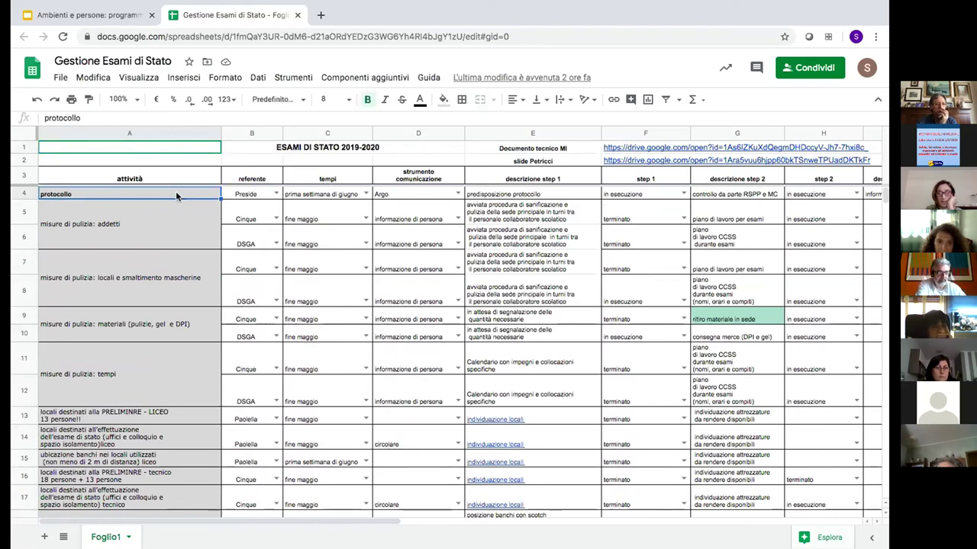
{"action": "left_click", "coordinate": [188, 294]}
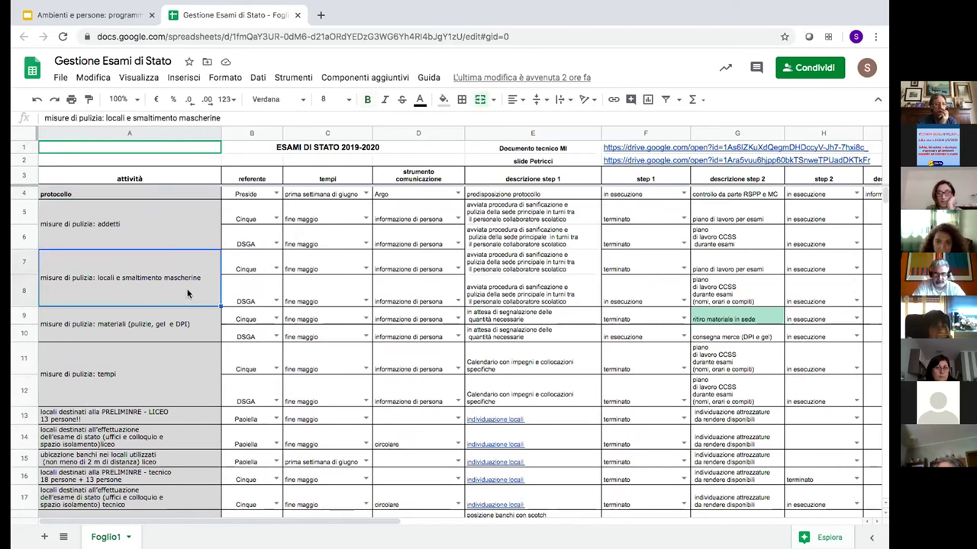
{"action": "left_click", "coordinate": [267, 271]}
{"action": "left_click", "coordinate": [265, 288]}
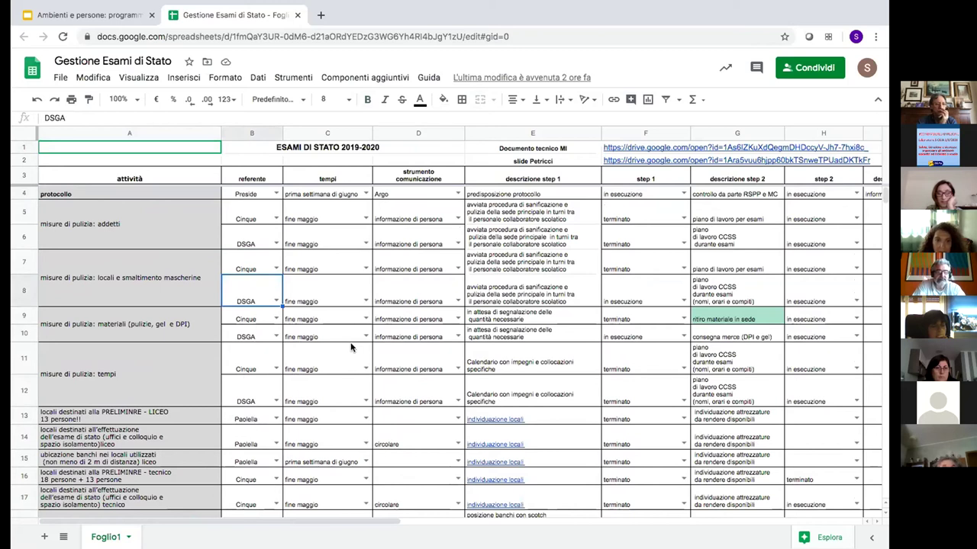
{"action": "left_click", "coordinate": [346, 303]}
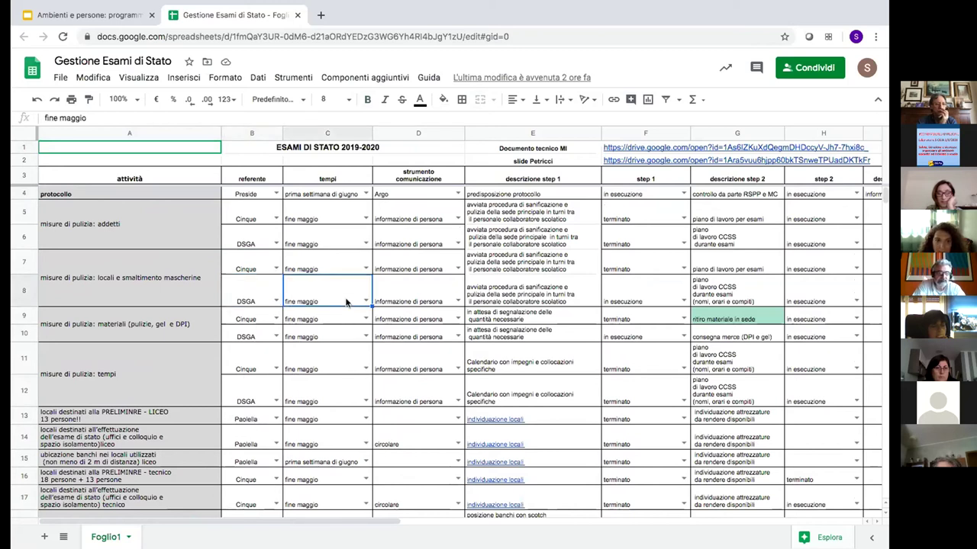
{"action": "left_click", "coordinate": [439, 299]}
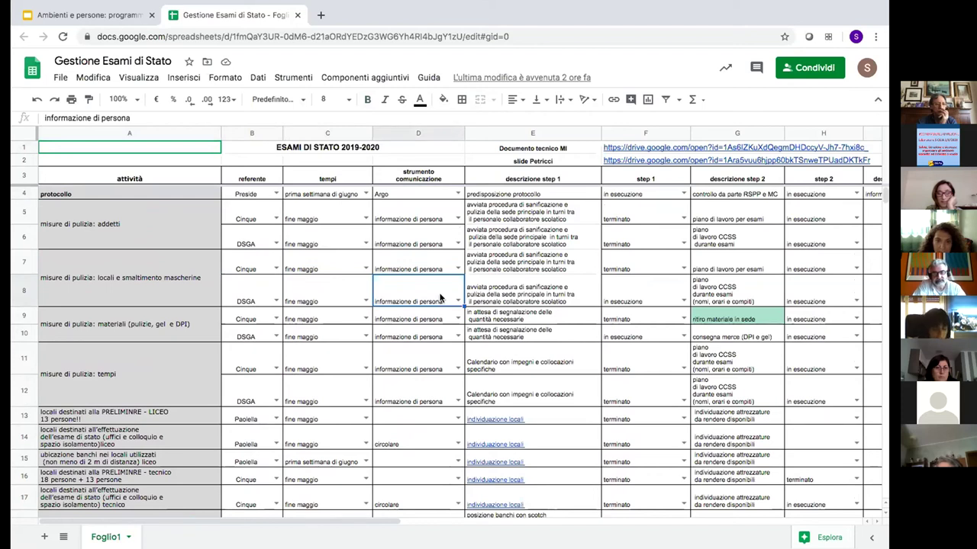
Step: Examine the step 1 description in row 8 and view the status options available for its step 1 cell
{"action": "scroll", "coordinate": [443, 396], "scroll_direction": "down", "scroll_amount": 1}
{"action": "left_click", "coordinate": [549, 289]}
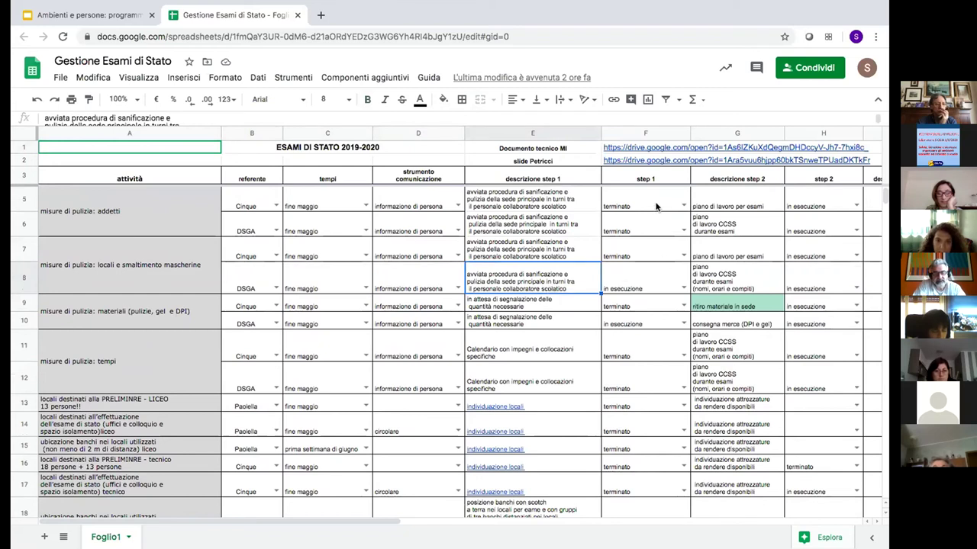
{"action": "left_click", "coordinate": [684, 288]}
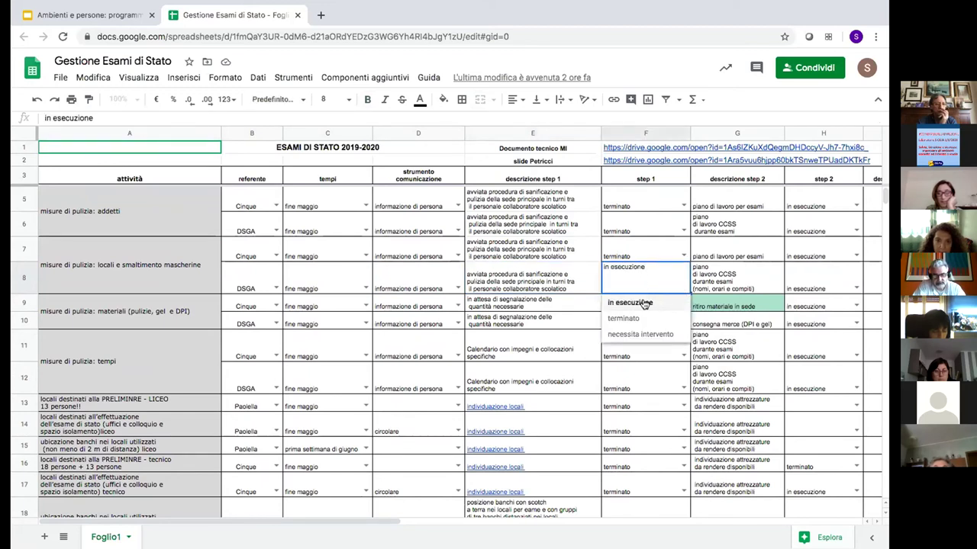
{"action": "left_click", "coordinate": [583, 279]}
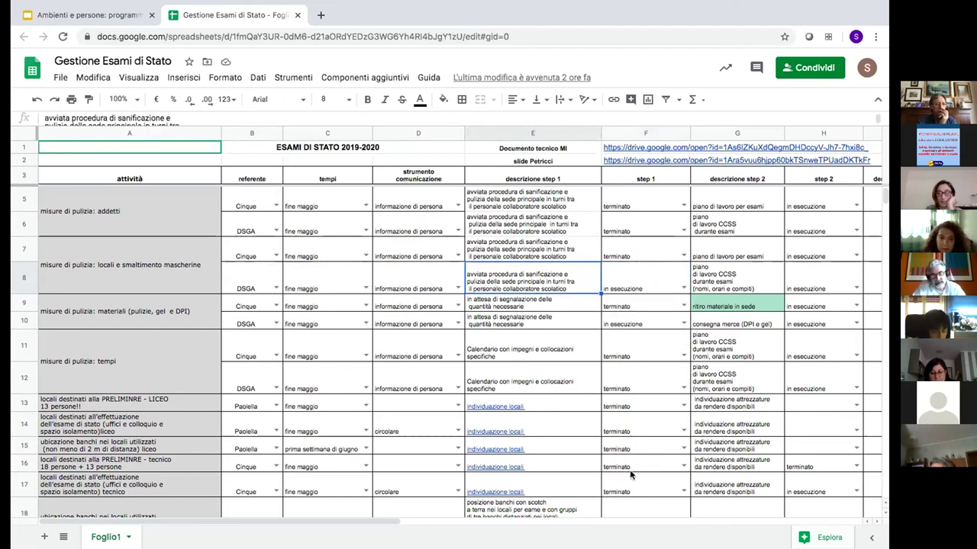
Step: Examine the remaining activities, from "esami preliminari privatisti" to equipment, furnishings, notice boards and the bar service, down to row 56
{"action": "scroll", "coordinate": [631, 474], "scroll_direction": "down", "scroll_amount": 4}
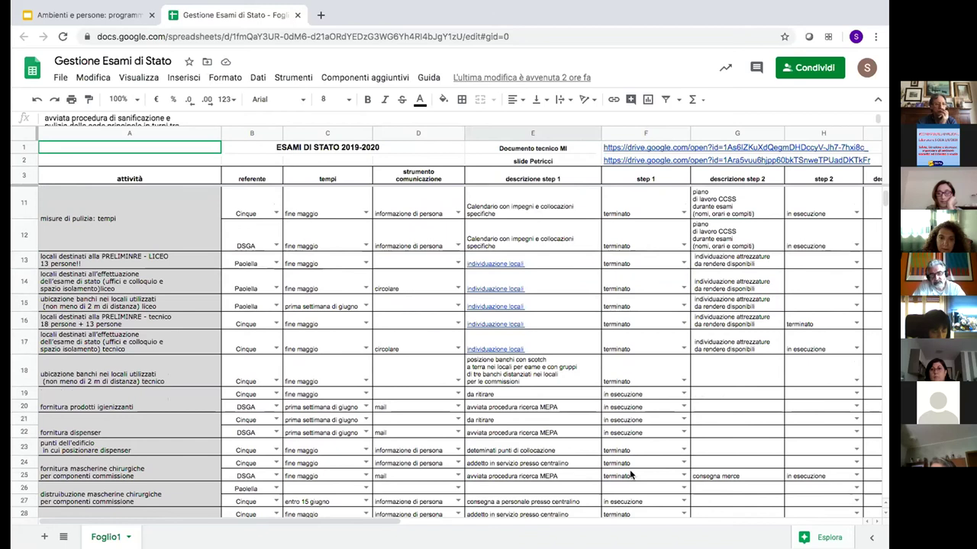
{"action": "scroll", "coordinate": [631, 474], "scroll_direction": "down", "scroll_amount": 5}
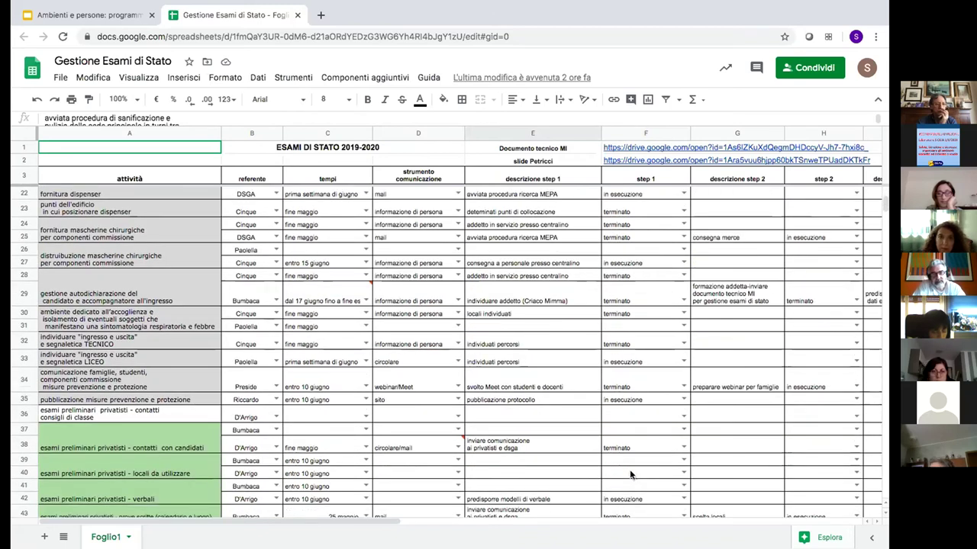
{"action": "scroll", "coordinate": [630, 475], "scroll_direction": "down", "scroll_amount": 1}
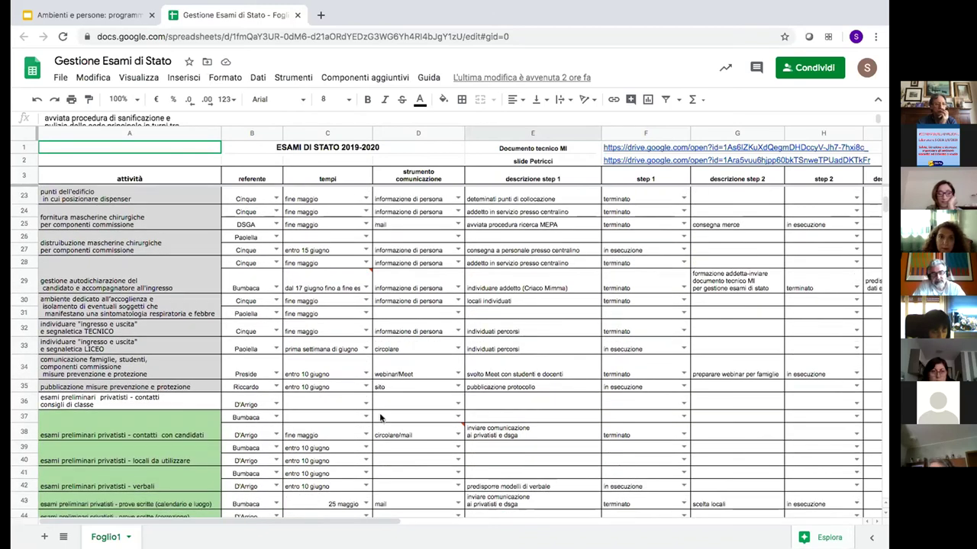
{"action": "left_click", "coordinate": [205, 404]}
{"action": "scroll", "coordinate": [204, 404], "scroll_direction": "down", "scroll_amount": 3}
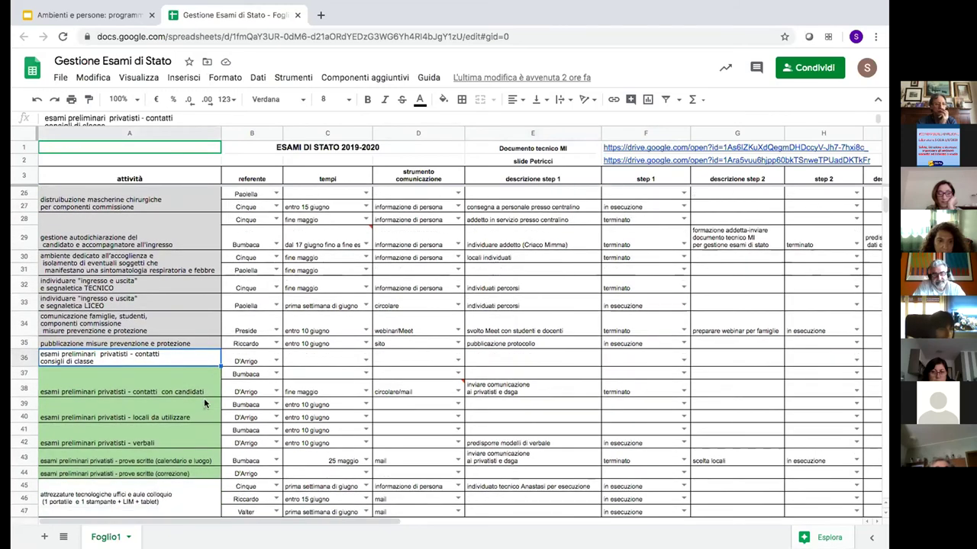
{"action": "scroll", "coordinate": [204, 403], "scroll_direction": "down", "scroll_amount": 3}
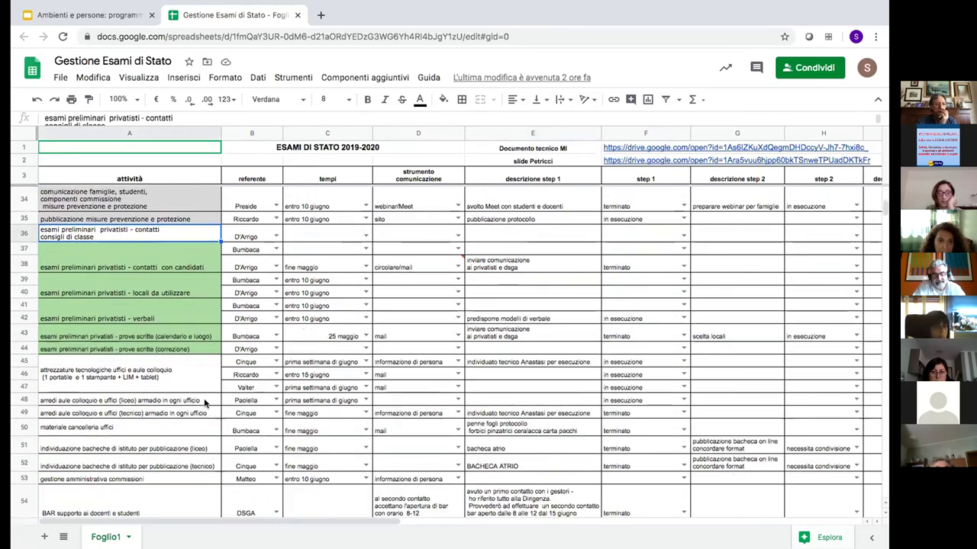
{"action": "scroll", "coordinate": [204, 404], "scroll_direction": "down", "scroll_amount": 1}
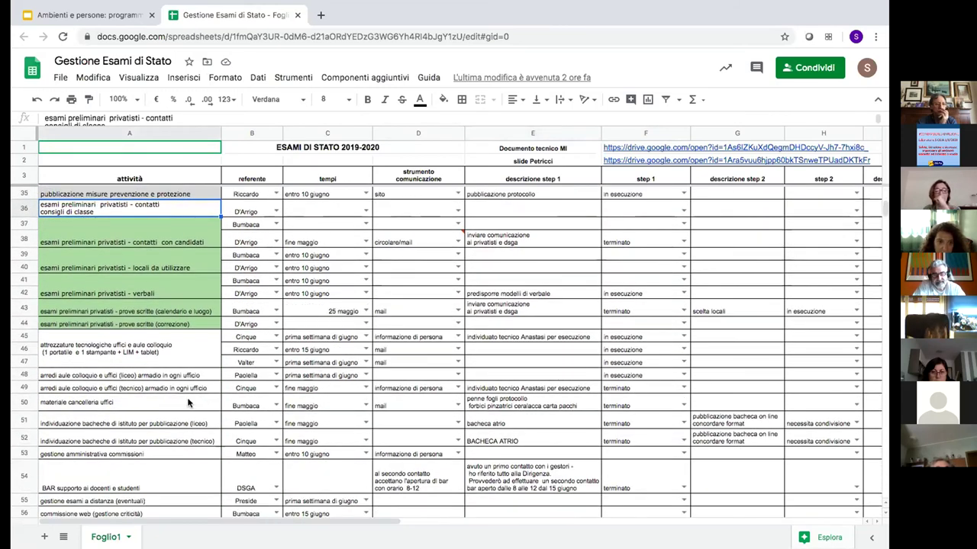
{"action": "scroll", "coordinate": [188, 402], "scroll_direction": "down", "scroll_amount": 2}
{"action": "scroll", "coordinate": [189, 402], "scroll_direction": "up", "scroll_amount": 2}
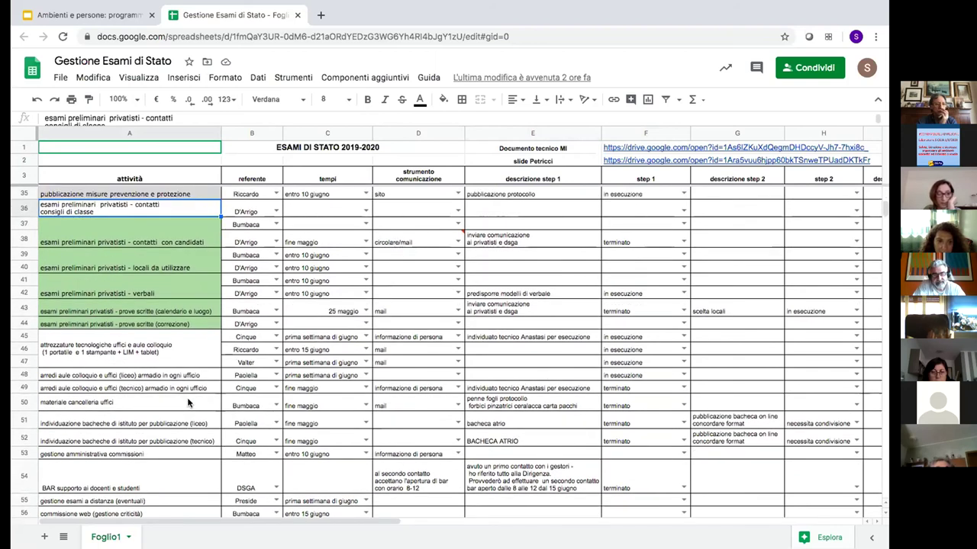
Step: Look back over the activities from the preliminary exams up to the "protocollo" row
{"action": "scroll", "coordinate": [188, 402], "scroll_direction": "up", "scroll_amount": 1}
{"action": "scroll", "coordinate": [189, 402], "scroll_direction": "up", "scroll_amount": 5}
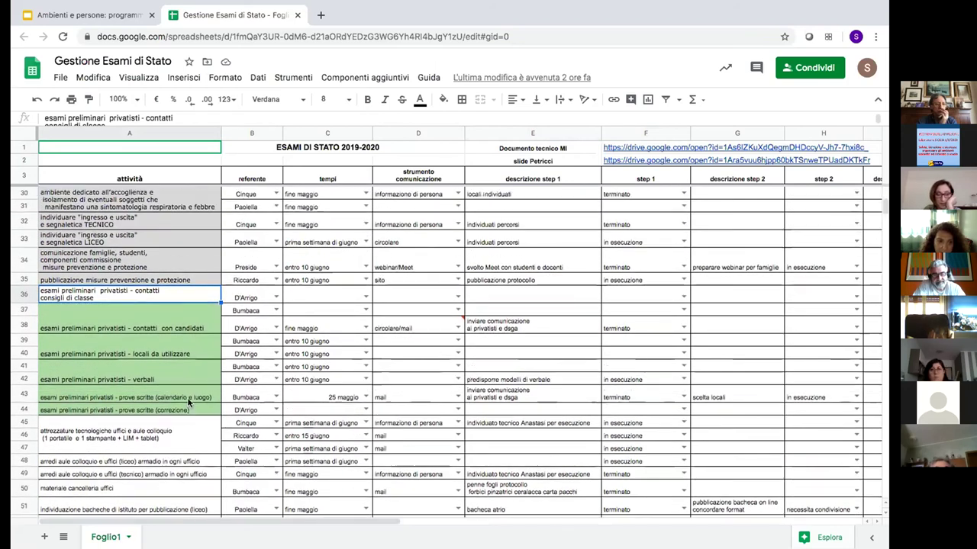
{"action": "scroll", "coordinate": [188, 402], "scroll_direction": "up", "scroll_amount": 2}
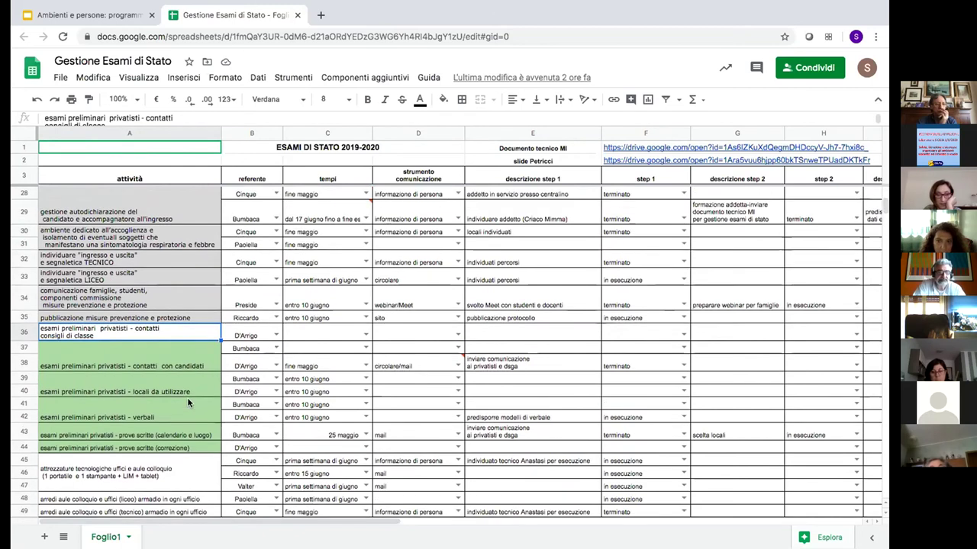
{"action": "scroll", "coordinate": [188, 403], "scroll_direction": "up", "scroll_amount": 4}
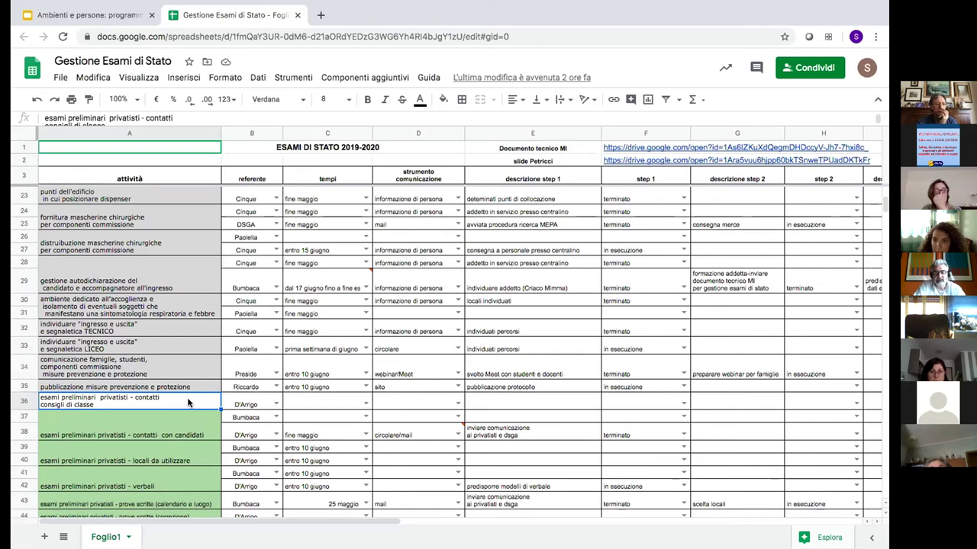
{"action": "scroll", "coordinate": [188, 402], "scroll_direction": "down", "scroll_amount": 3}
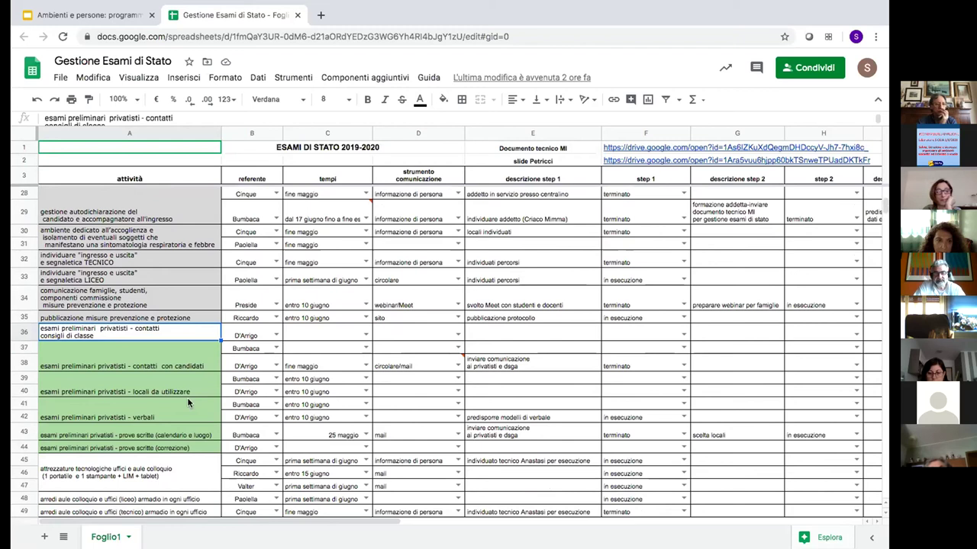
{"action": "scroll", "coordinate": [189, 402], "scroll_direction": "up", "scroll_amount": 3}
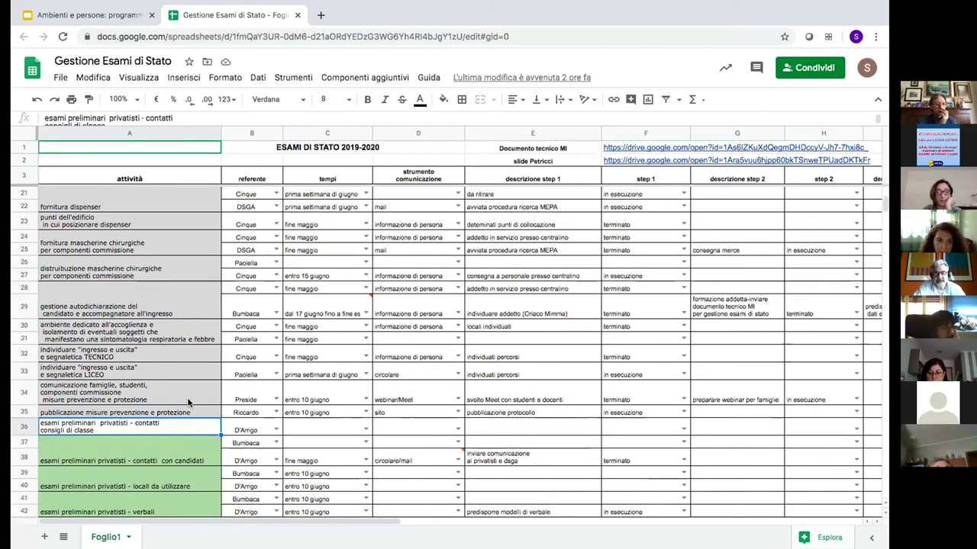
{"action": "scroll", "coordinate": [188, 402], "scroll_direction": "up", "scroll_amount": 3}
{"action": "scroll", "coordinate": [188, 402], "scroll_direction": "up", "scroll_amount": 3}
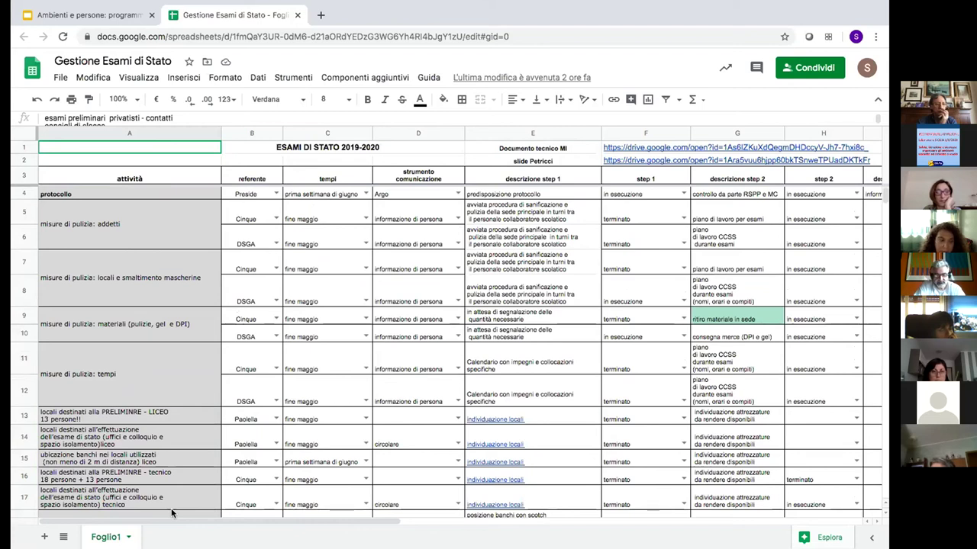
Step: Switch back to the "Ambienti e persone" presentation and advance to the slide "Informazione/comunicazione - caratteristiche"
{"action": "left_click", "coordinate": [98, 15]}
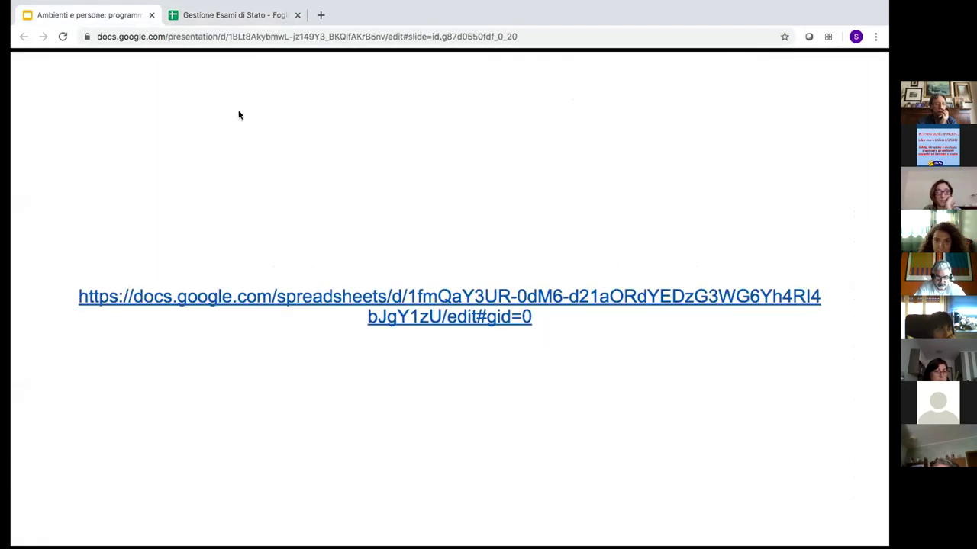
{"action": "left_click", "coordinate": [365, 197]}
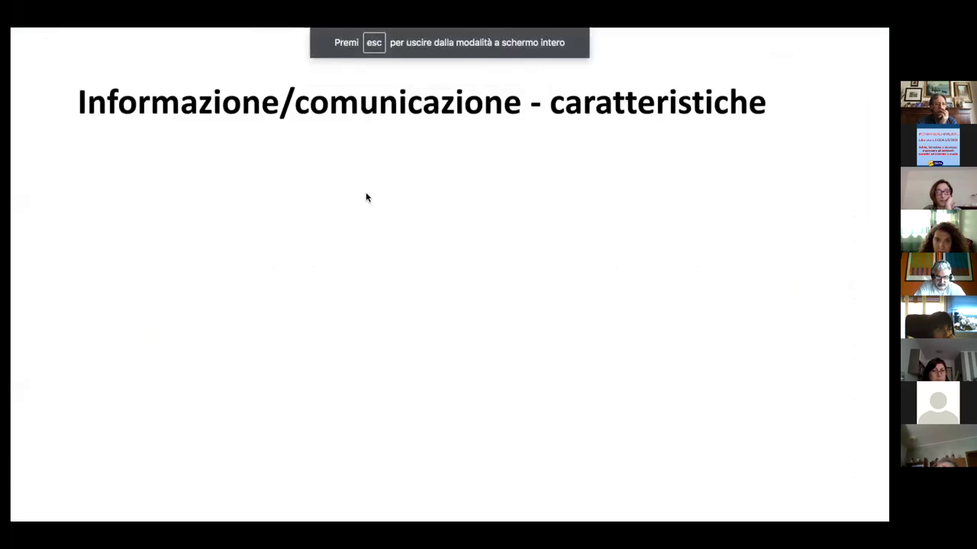